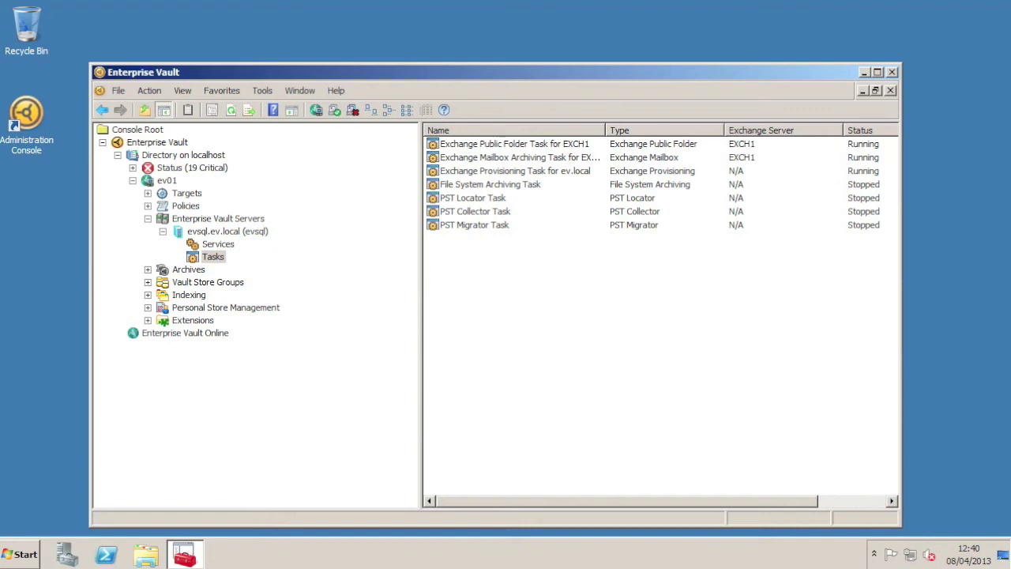
Review the Indexing summary and browse the index volumes, selecting the 64-bit volume of archive aaaaa, and close the volumes browser
left_click(189, 295)
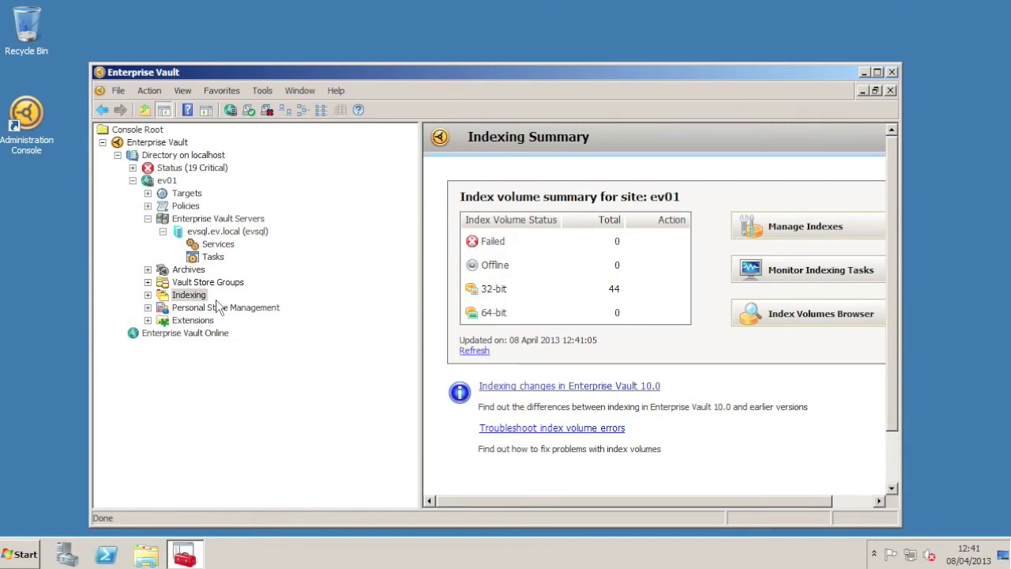
left_click(798, 313)
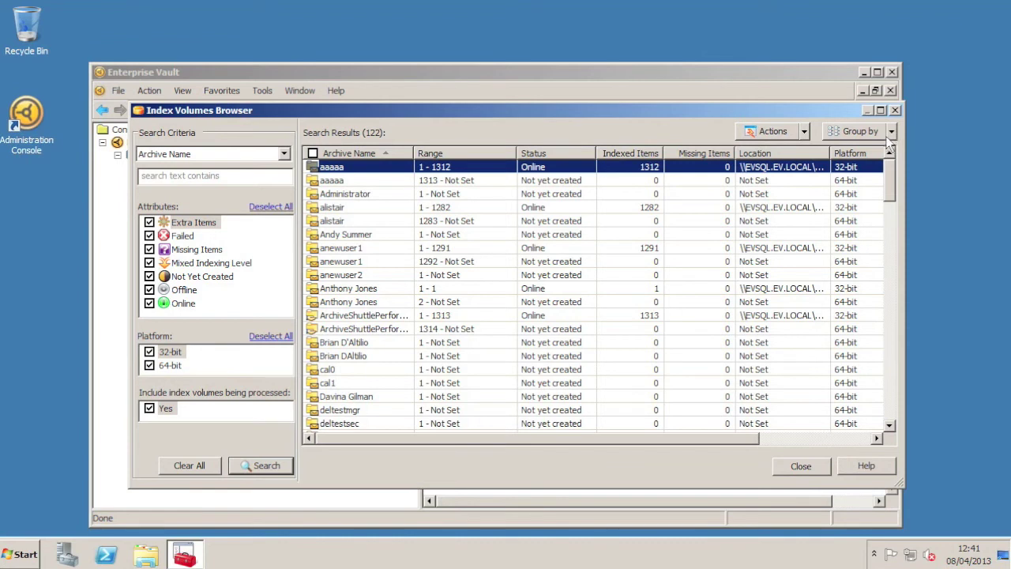
left_click(619, 178)
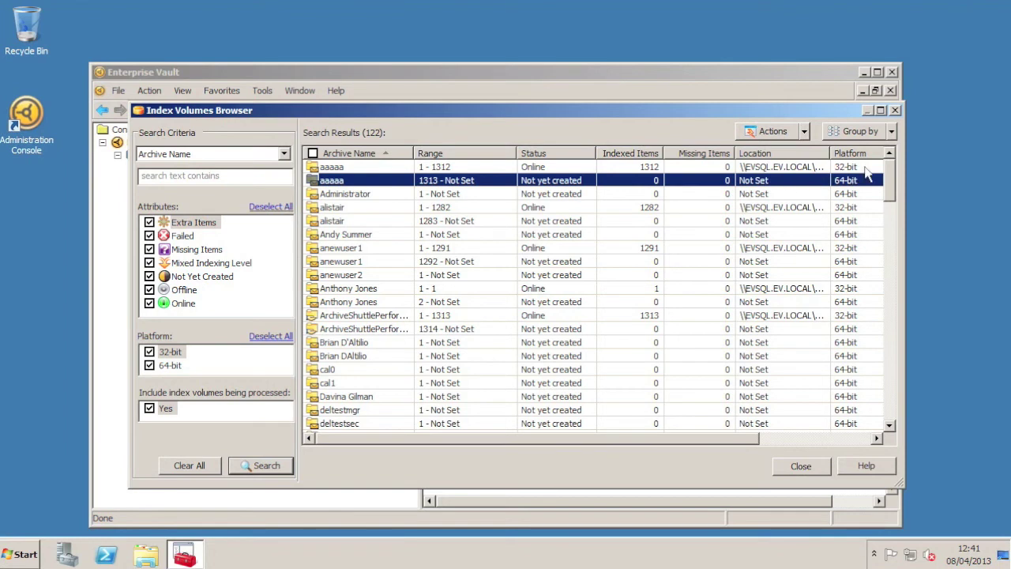
left_click(892, 111)
Check the index volumes information in the properties of the Exchange Mailbox archive aaaaa, and close the properties
left_click(148, 269)
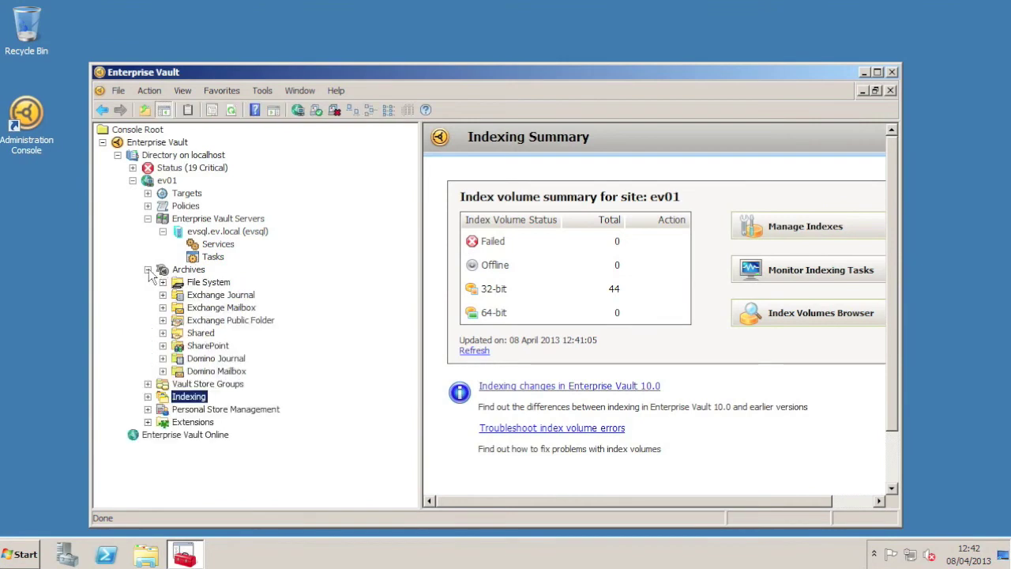
left_click(209, 308)
right_click(452, 145)
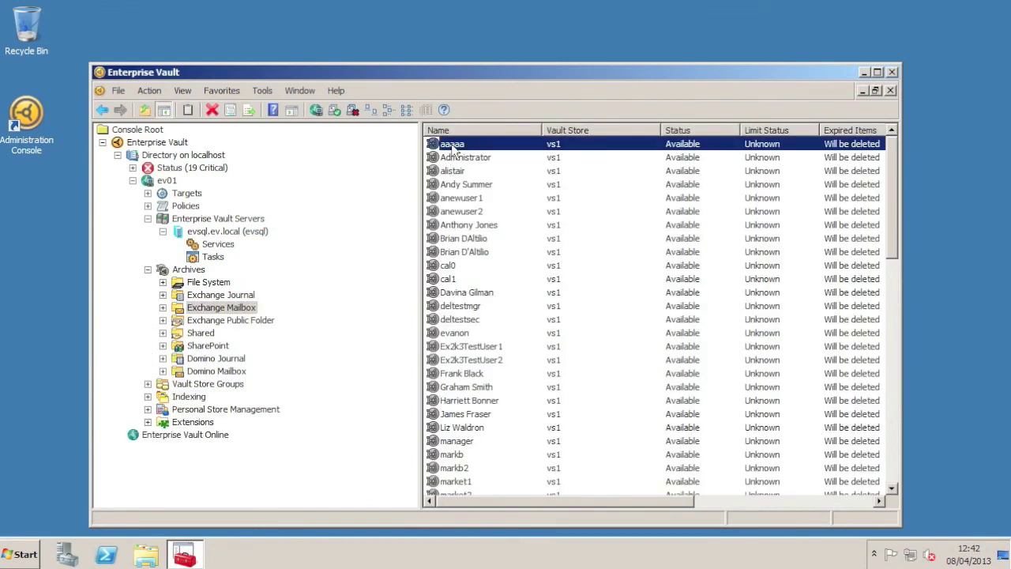
left_click(479, 176)
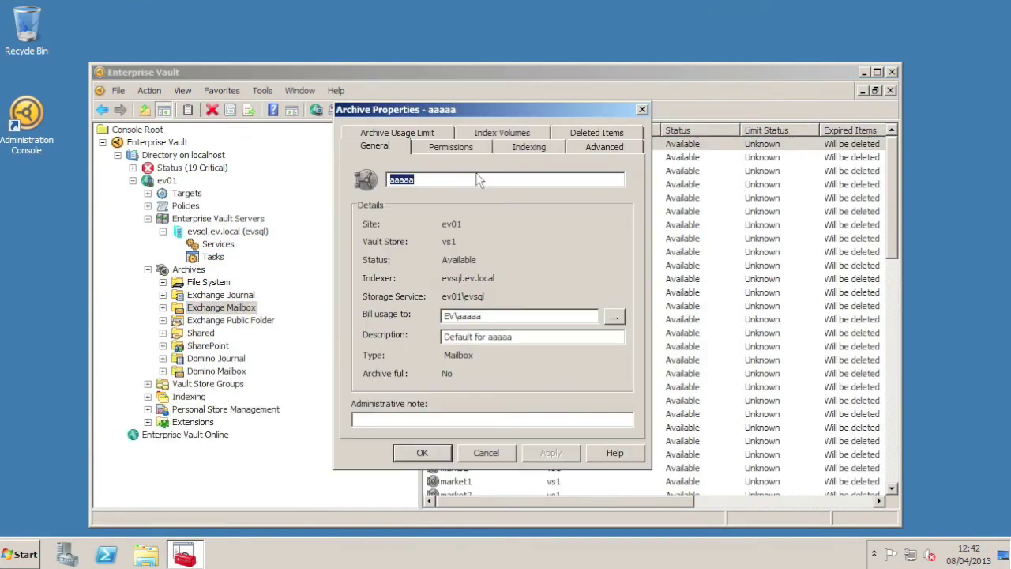
left_click(485, 132)
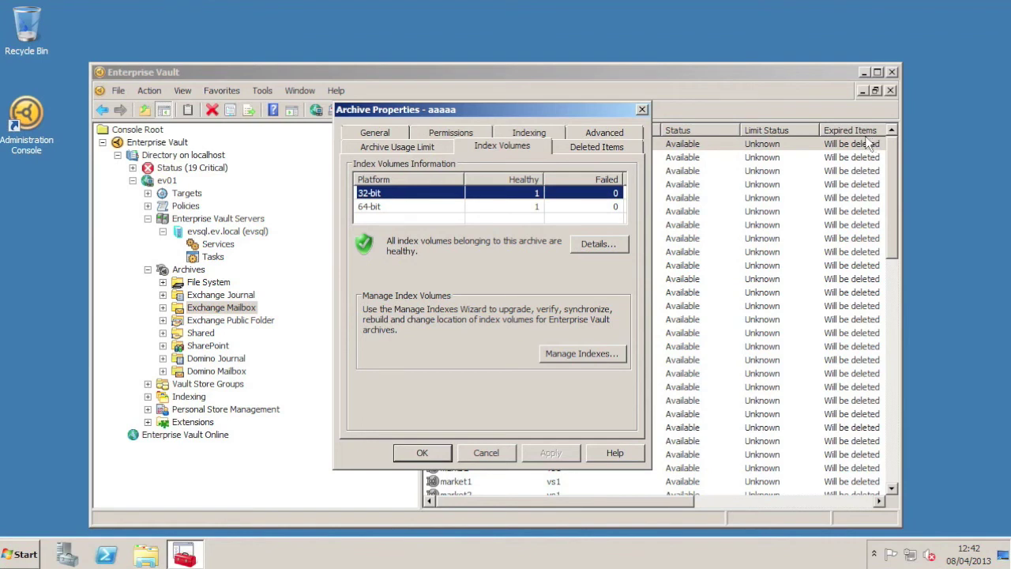
left_click(422, 453)
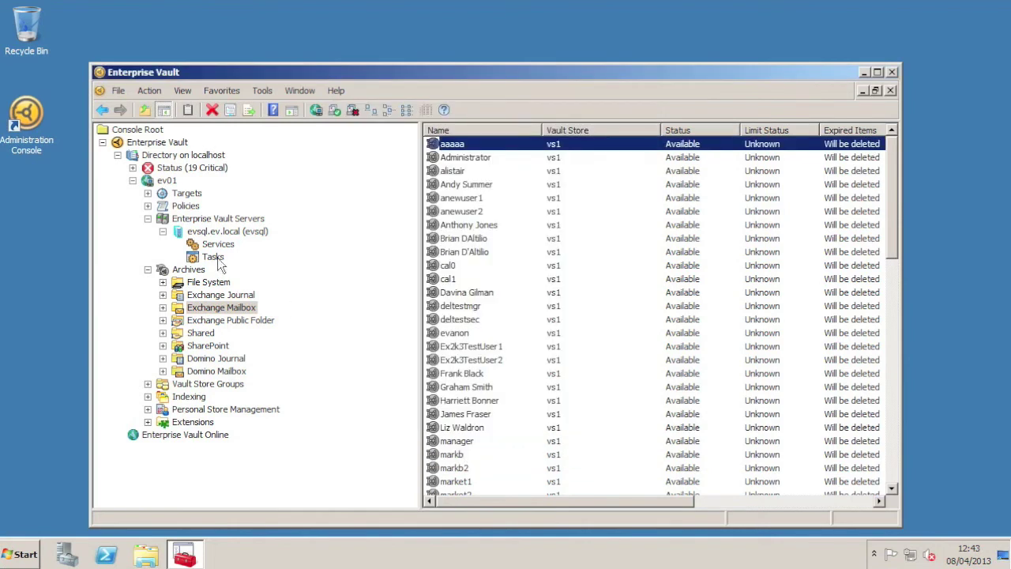
Run the Exchange Mailbox Archiving Task for EXCH1 immediately in Archiving mode for all enabled mailboxes and all items
left_click(213, 258)
right_click(536, 157)
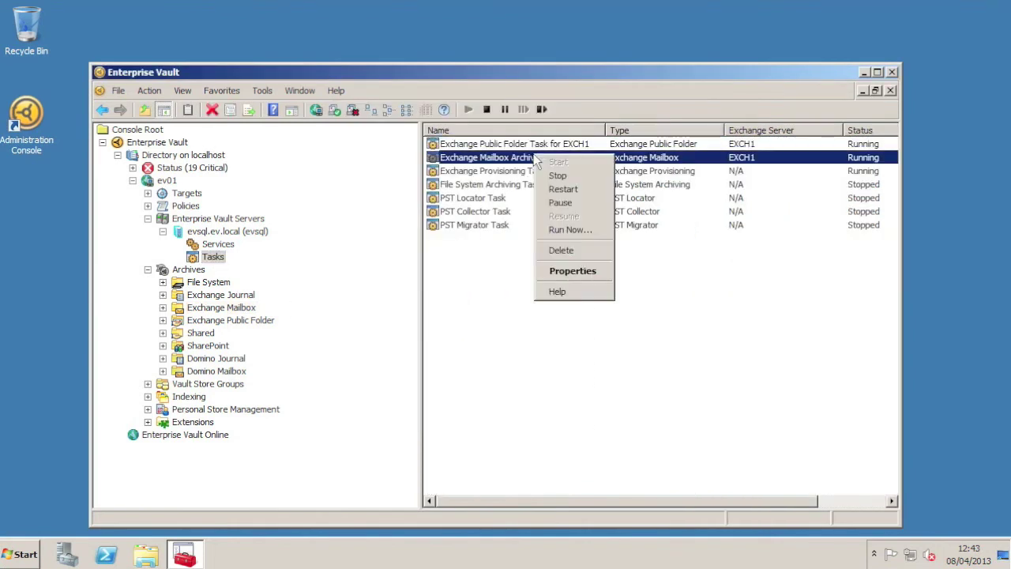
left_click(580, 229)
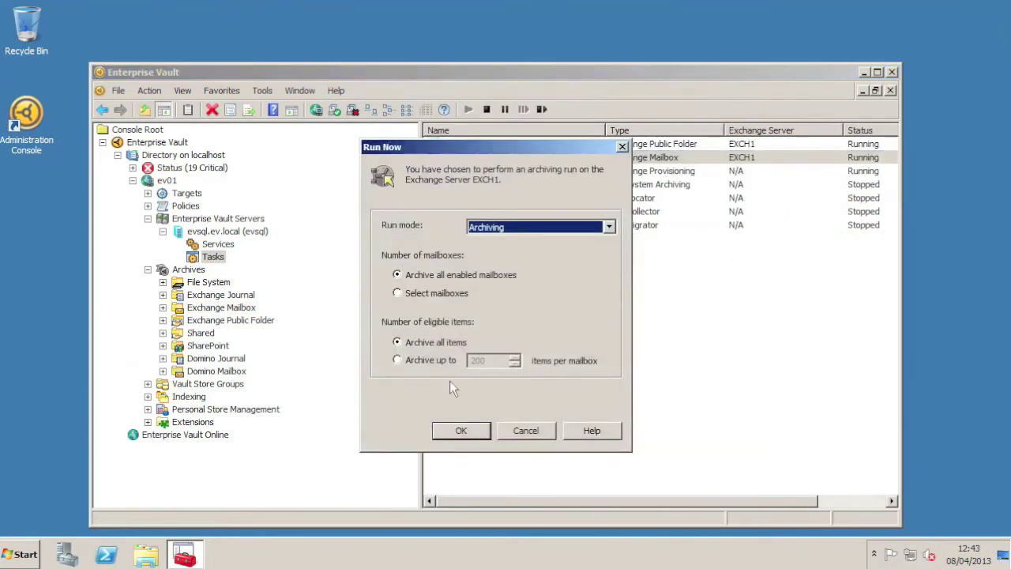
left_click(461, 431)
key("Return")
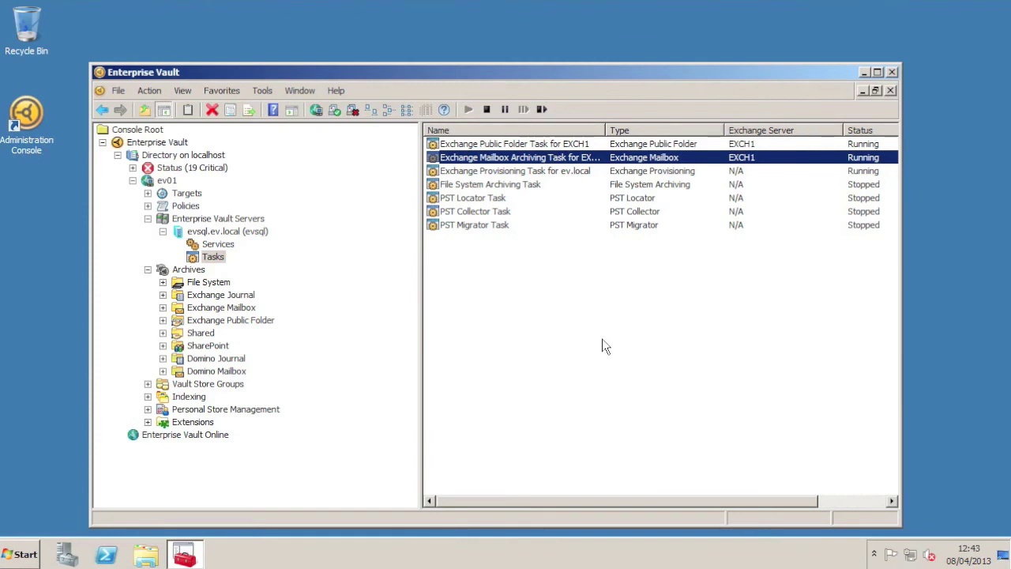
View the HTML report of the current archiving run from the Exchange Mailbox Archiving Task's reporting properties
double_click(529, 158)
left_click(587, 133)
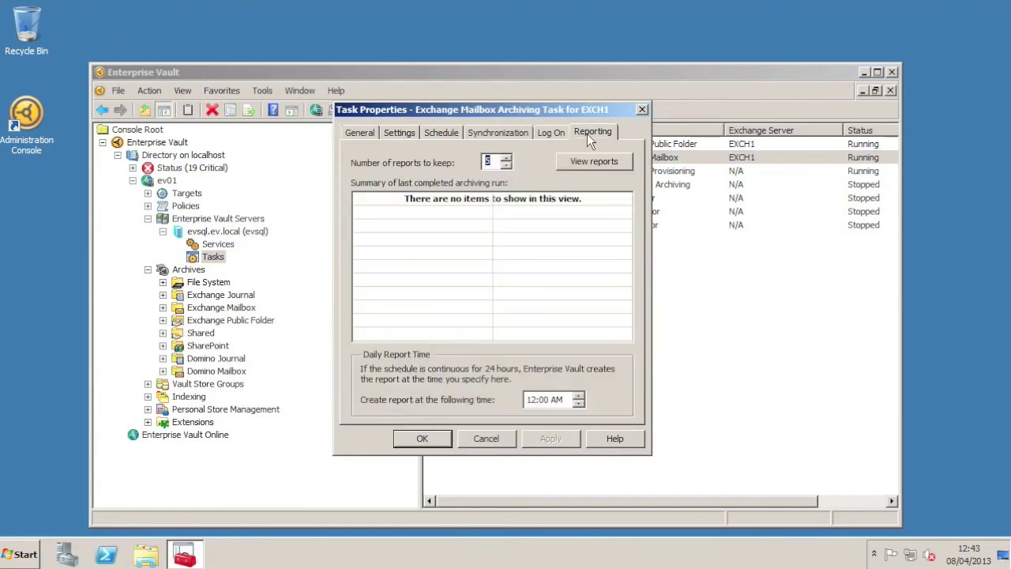
left_click(570, 163)
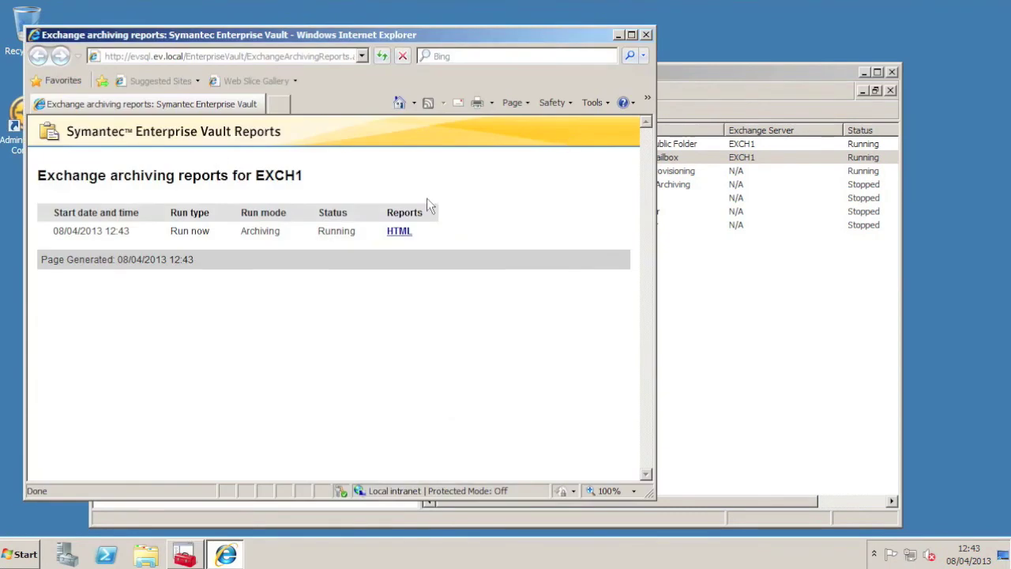
left_click(399, 232)
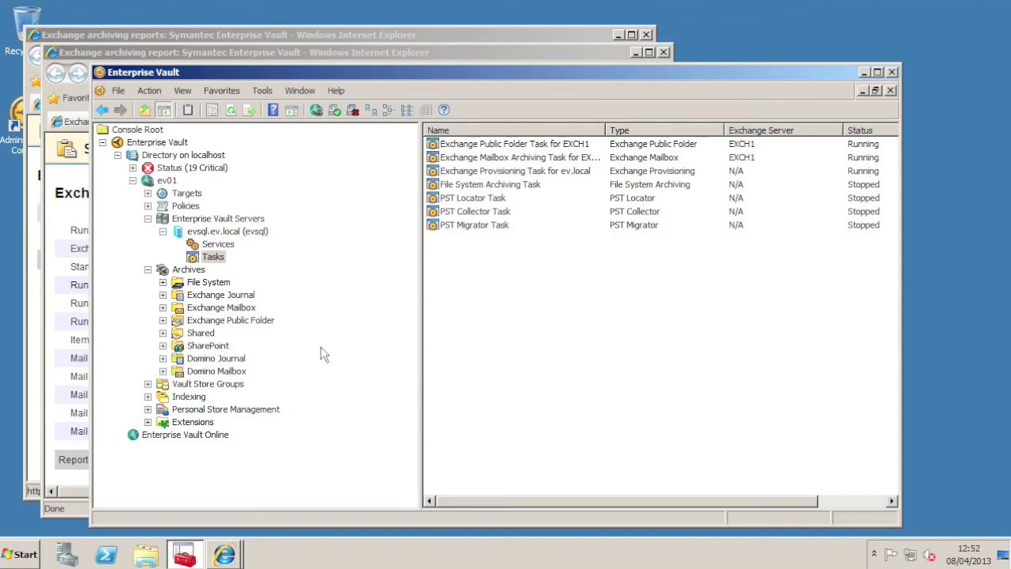
Start the index Upgrade wizard from the Indexing summary and continue past its introductory information to the archive selection
left_click(194, 400)
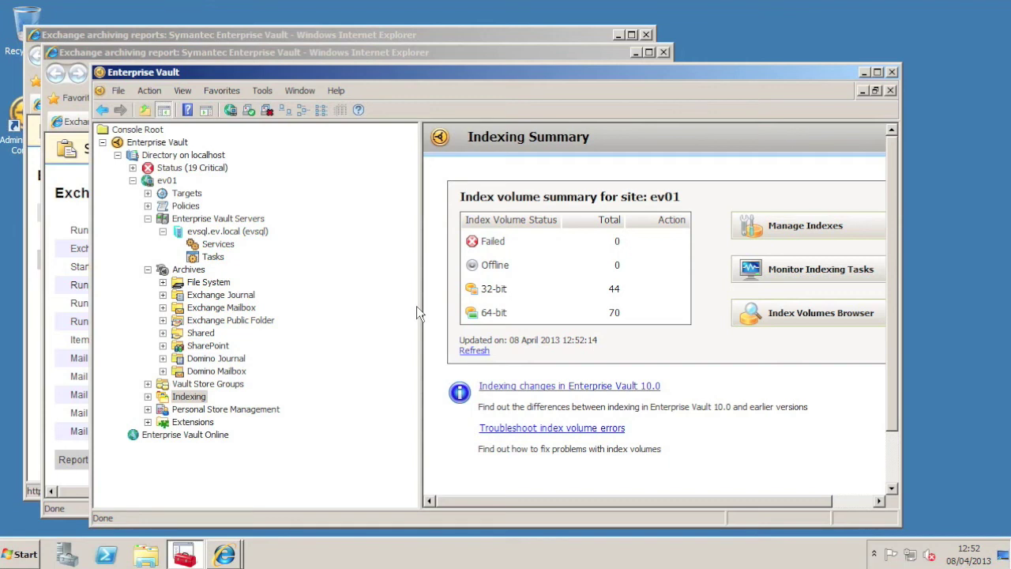
left_click(782, 227)
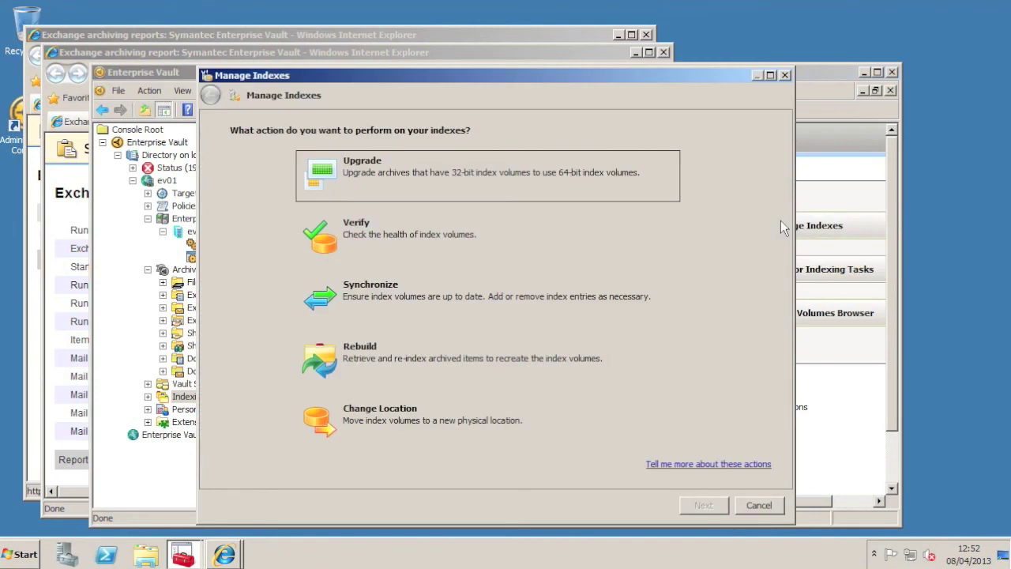
left_click(570, 152)
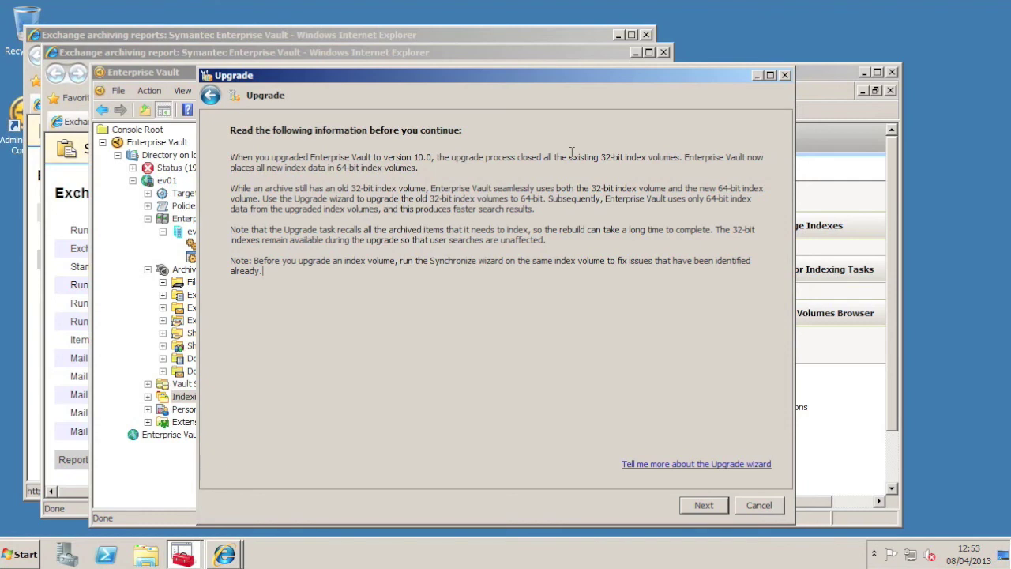
left_click(699, 505)
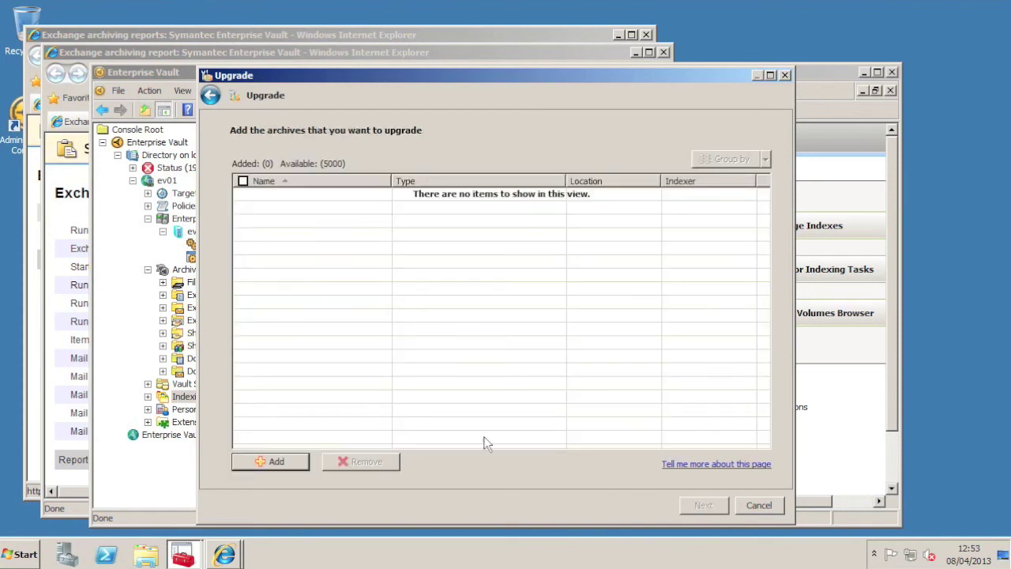
Add the first four archives in the search results to the index upgrade
left_click(272, 462)
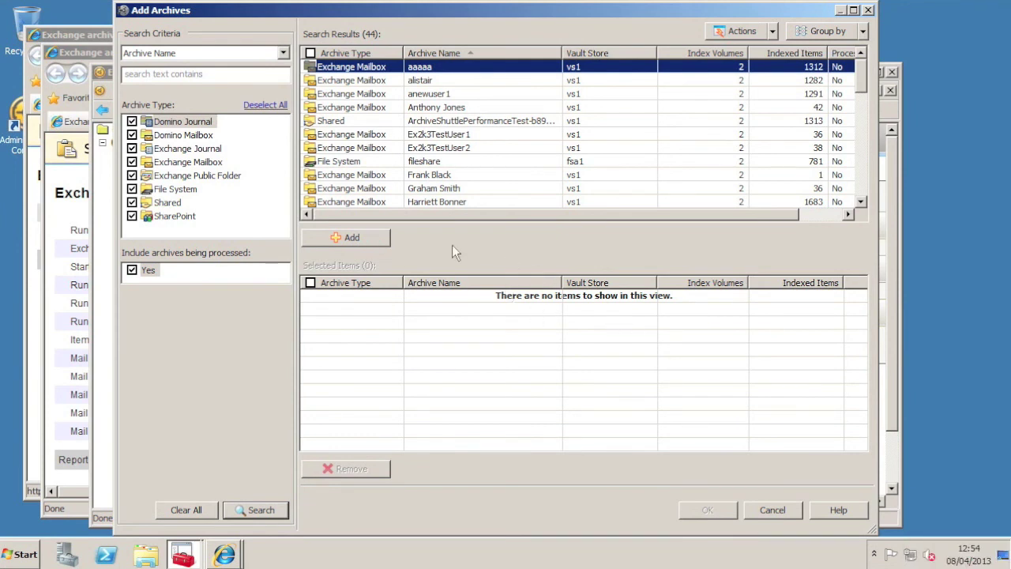
left_click(368, 237)
left_click(368, 237)
left_click(368, 237)
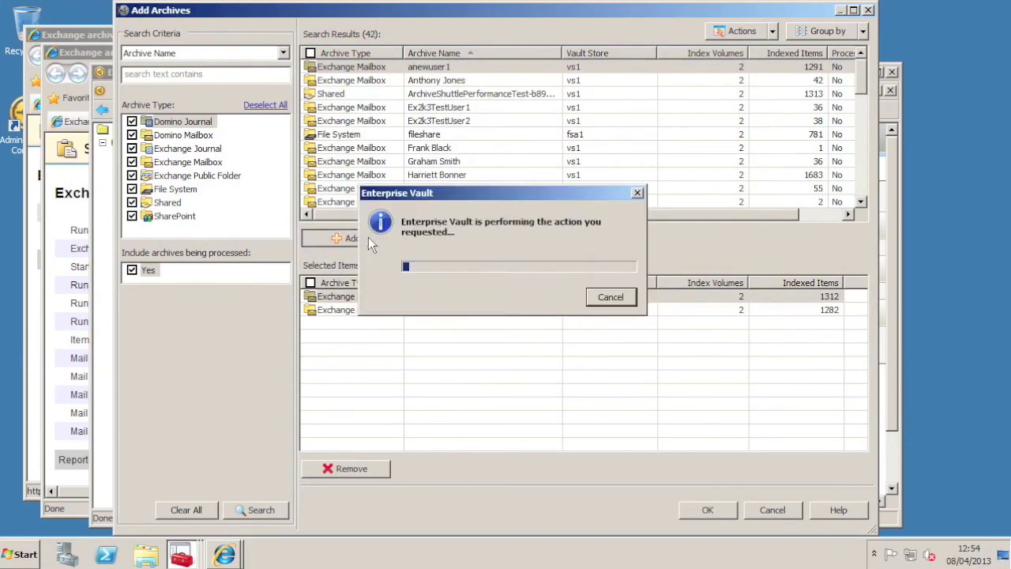
left_click(368, 237)
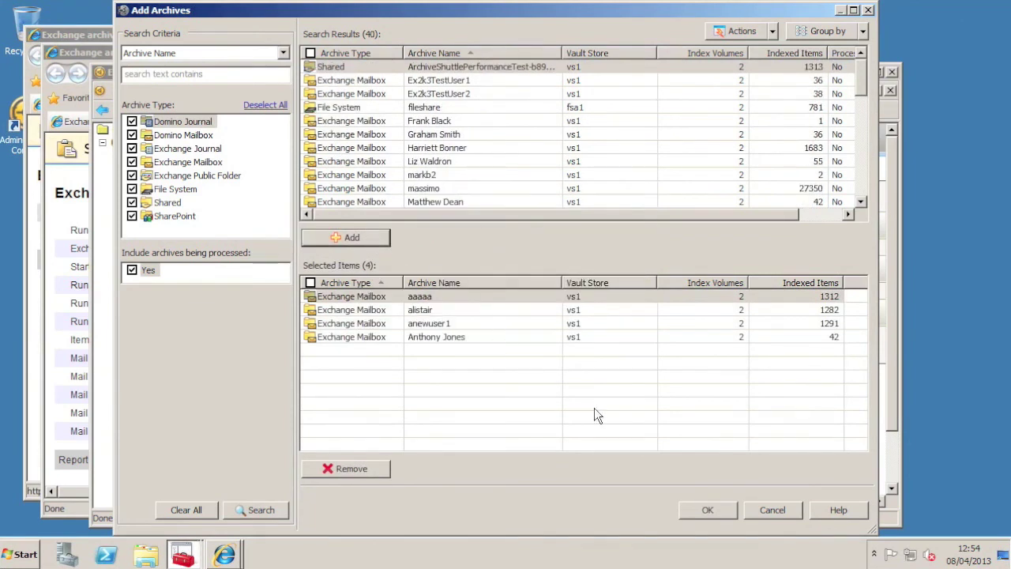
left_click(708, 511)
Create the upgrade task with the default task name, leaving the option to ignore items that cannot be indexed off
left_click(705, 506)
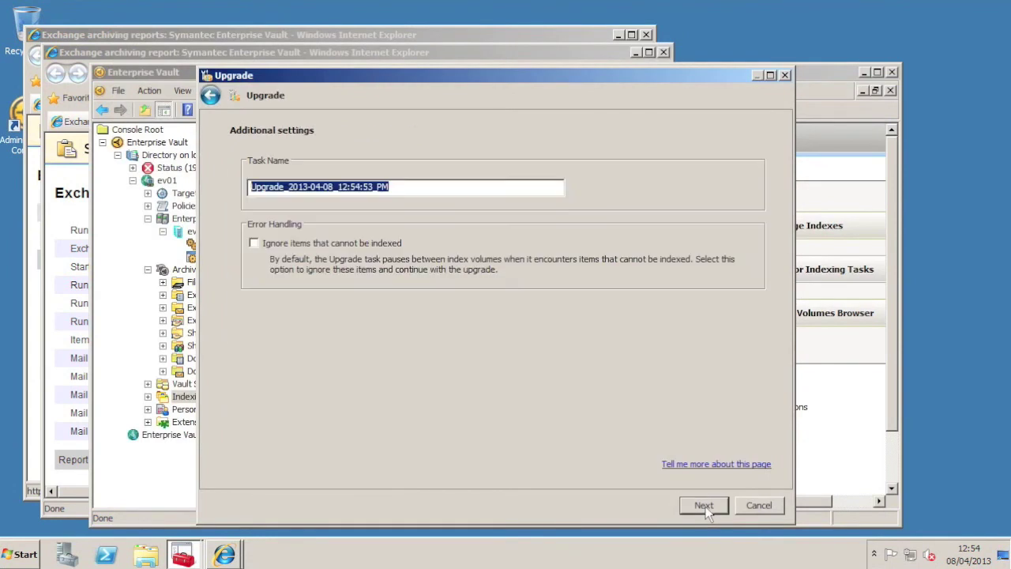
left_click(703, 505)
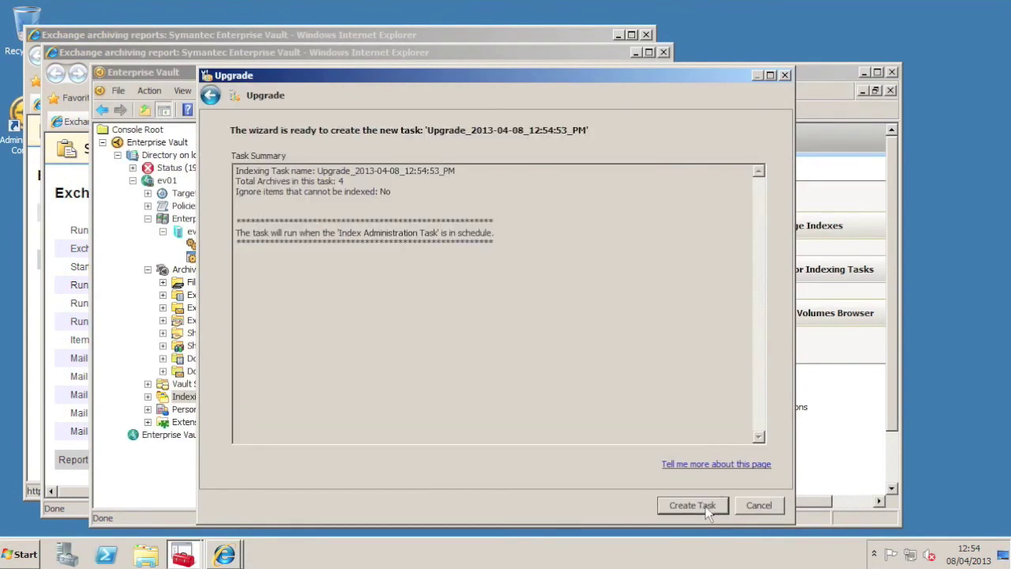
left_click(707, 505)
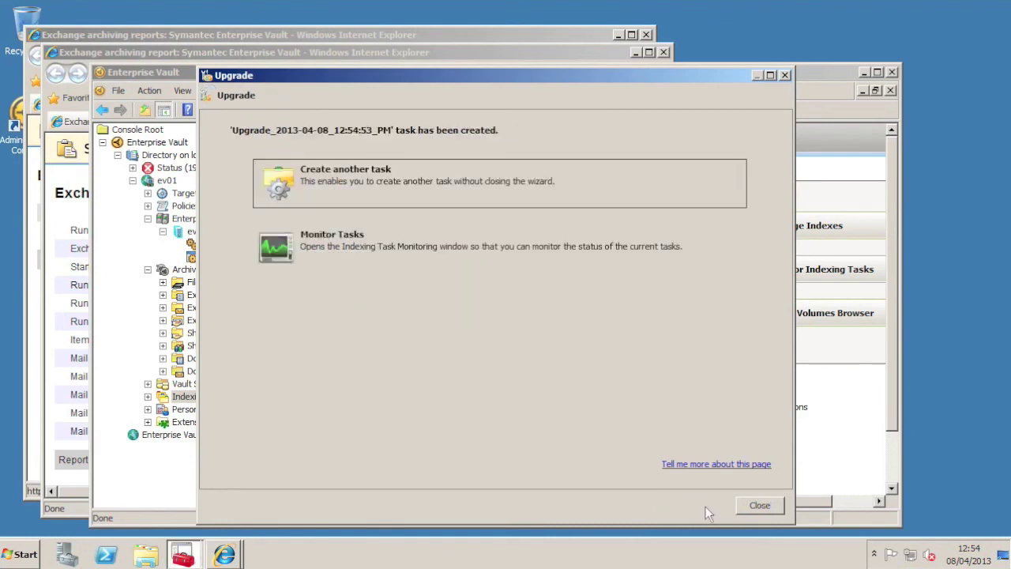
Monitor the indexing tasks, refresh the list, and open the new upgrade task to see its individual archives
left_click(570, 251)
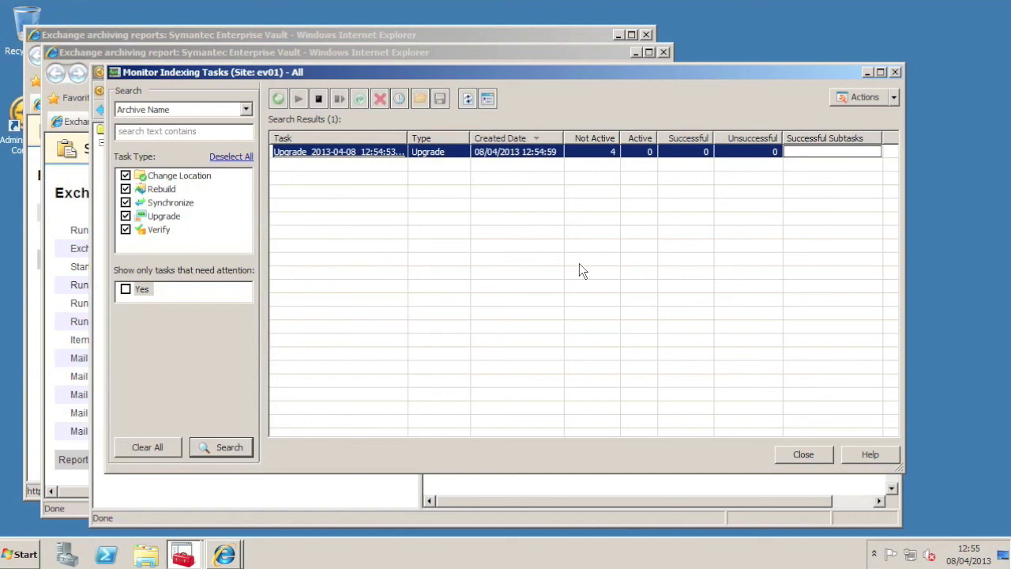
left_click(468, 98)
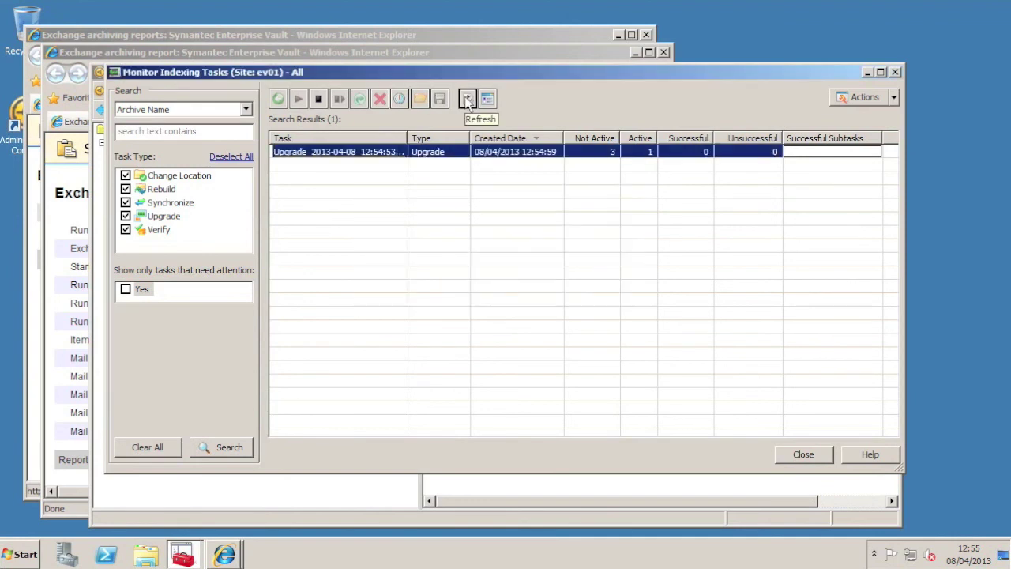
left_click(467, 100)
double_click(348, 156)
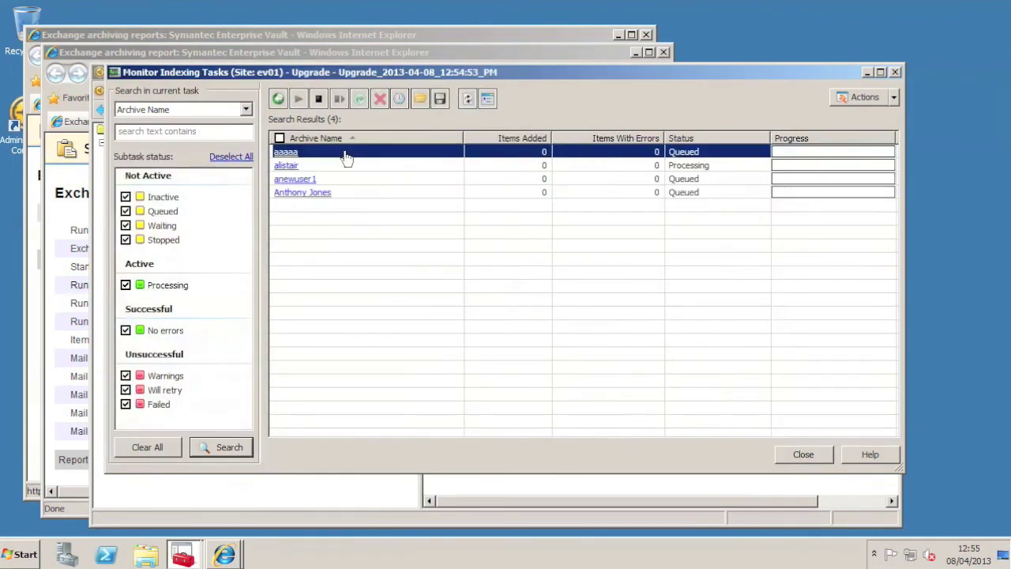
Refresh the upgrade task's archive list repeatedly to follow its progress, and close the monitoring window
left_click(466, 100)
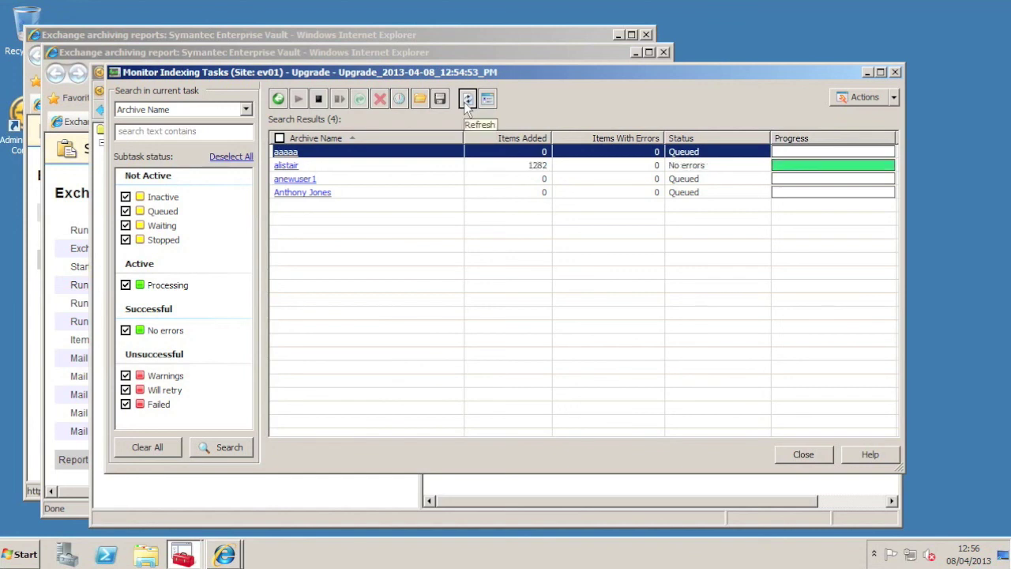
left_click(467, 101)
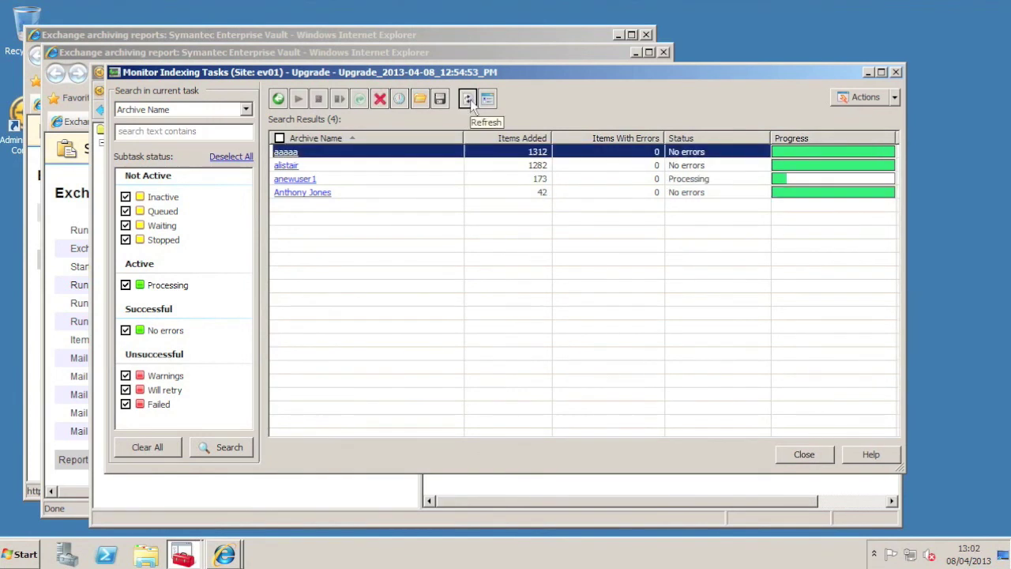
left_click(469, 103)
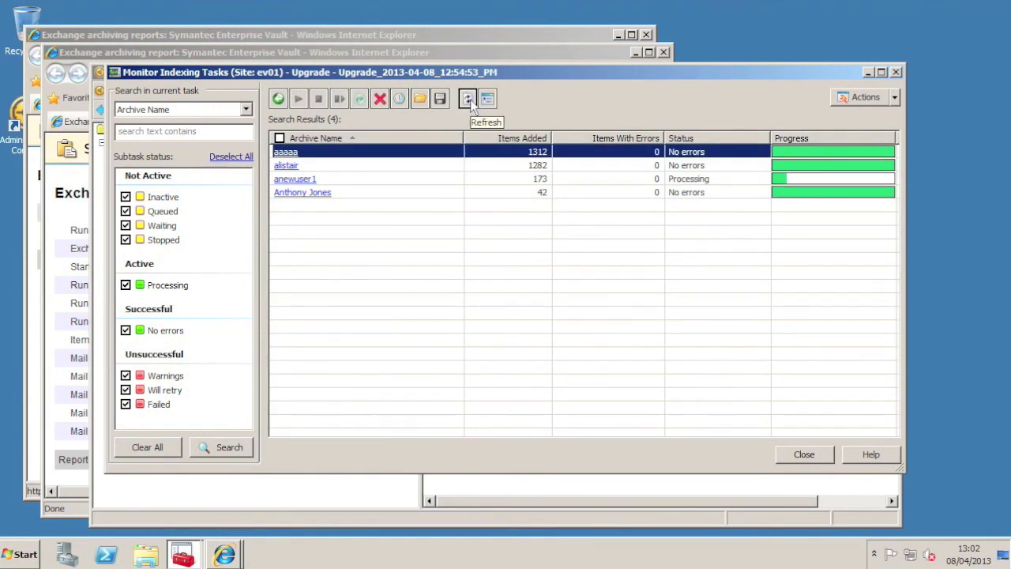
left_click(468, 99)
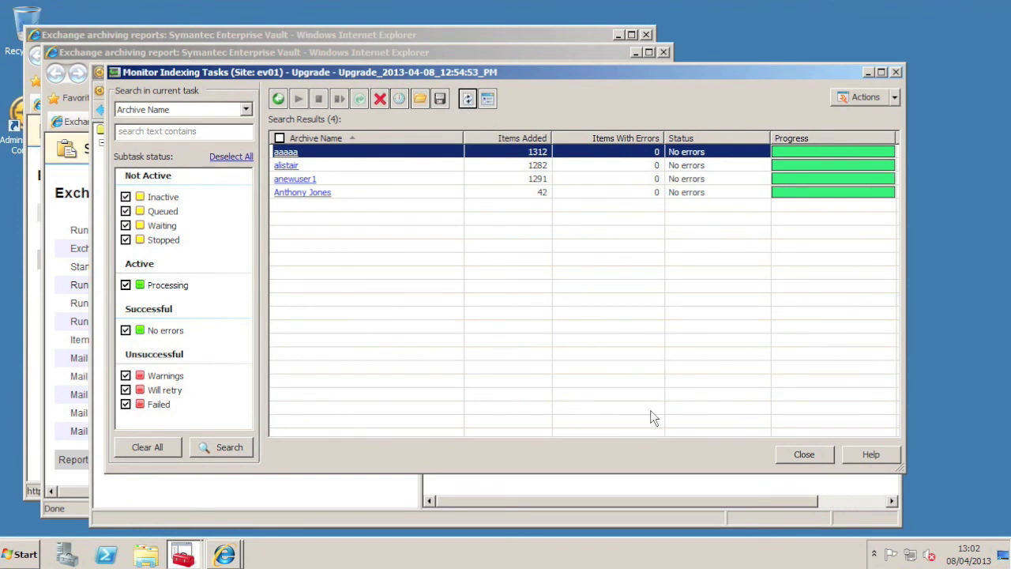
left_click(788, 455)
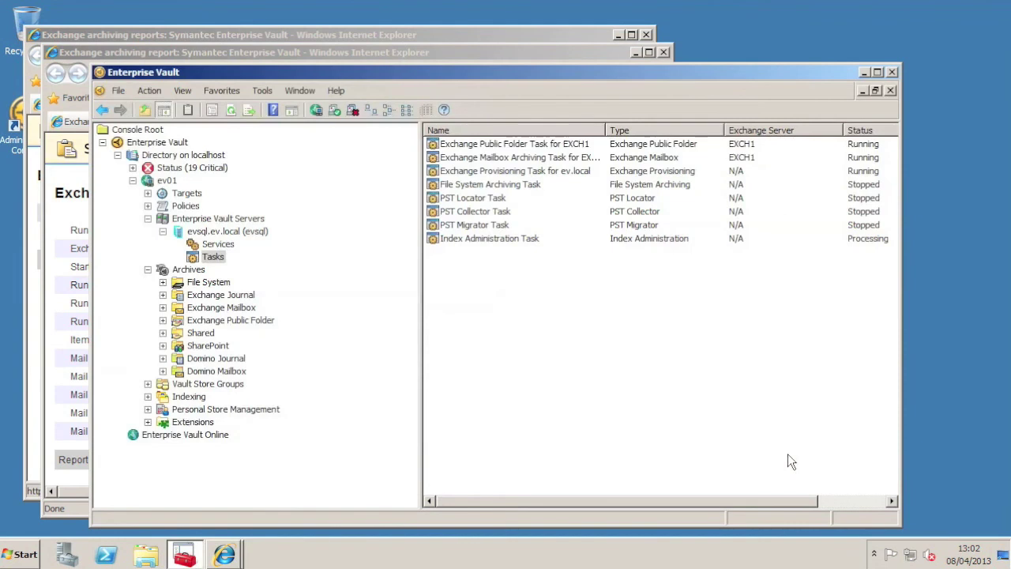
Recheck the index volumes information in the properties of the Exchange Mailbox archive aaaaa after the upgrade
left_click(208, 310)
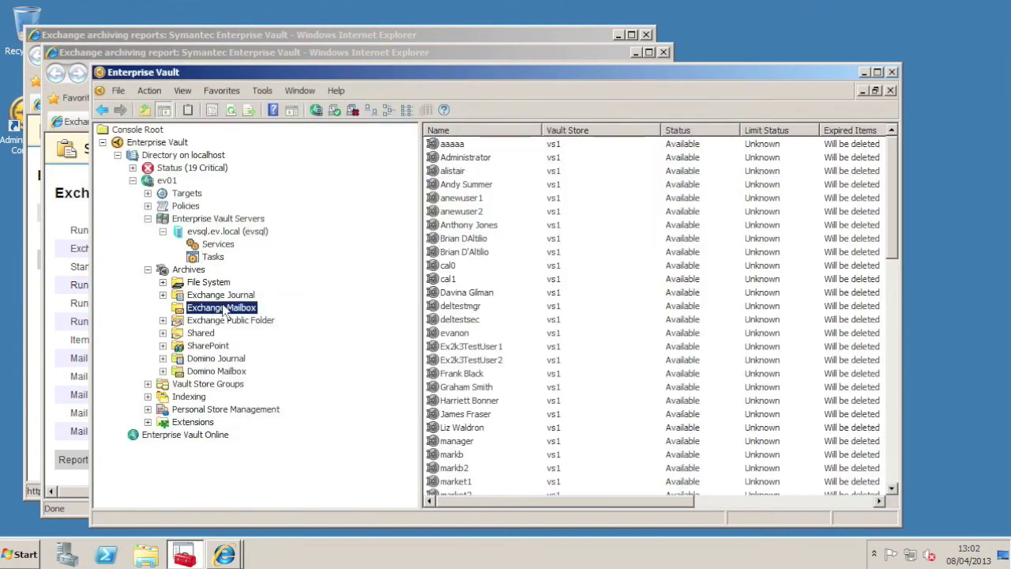
right_click(452, 147)
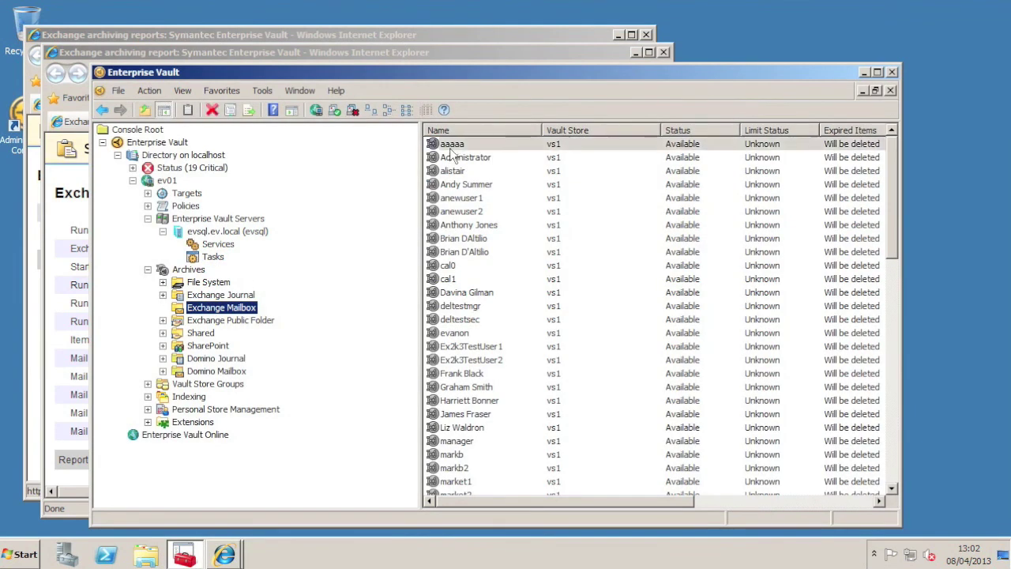
left_click(487, 177)
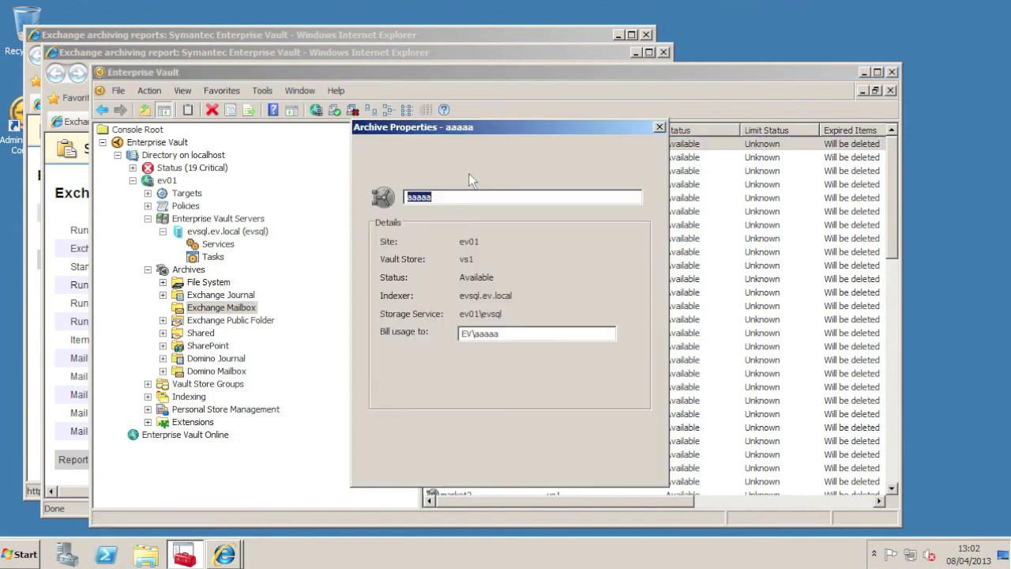
left_click(534, 152)
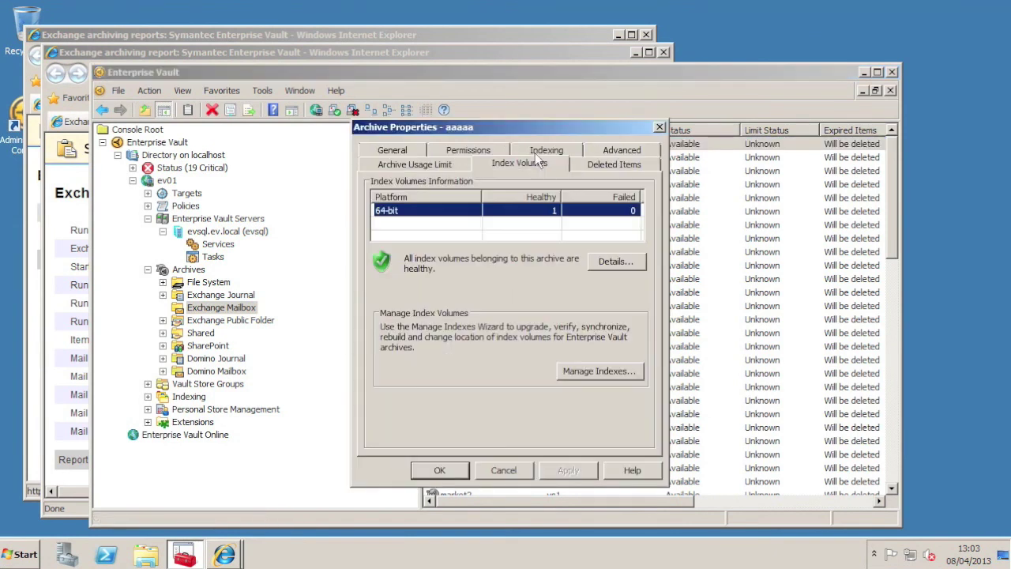